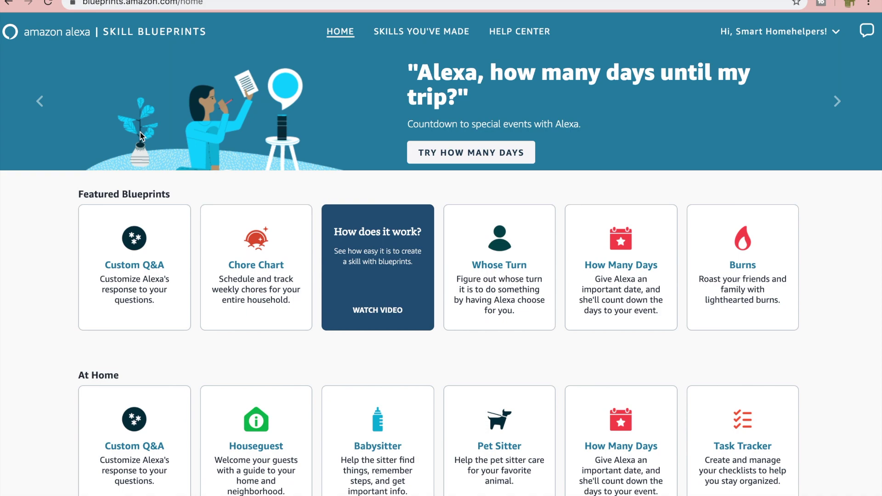
- Scroll to the Greetings & Occasions blueprints and open Hallmark Birthday Greeting
scroll(179, 316, "down", 15)
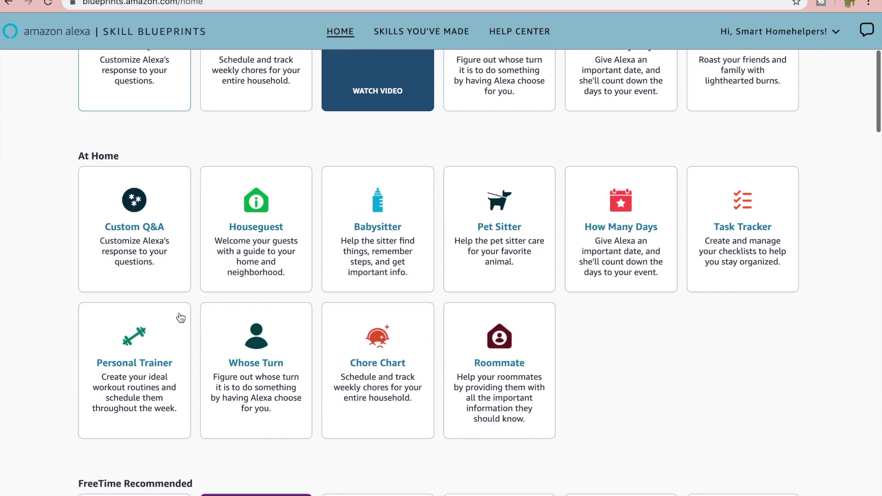
scroll(179, 317, "down", 1)
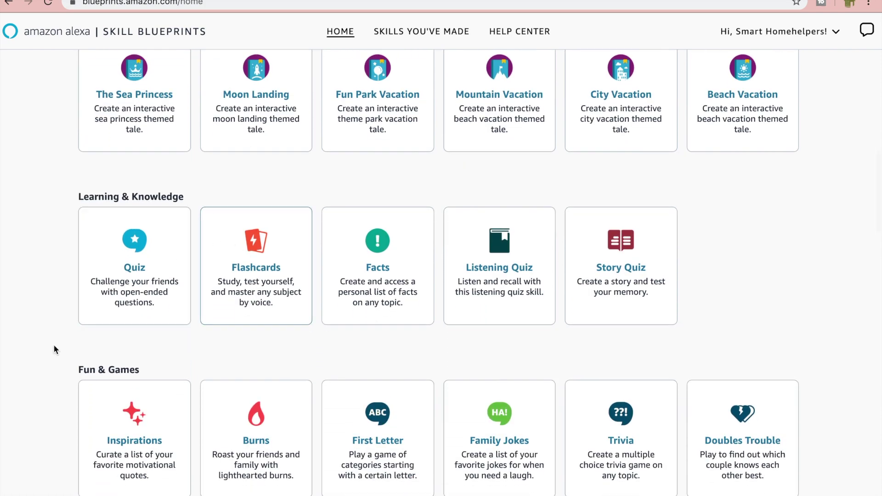
scroll(354, 324, "up", 16)
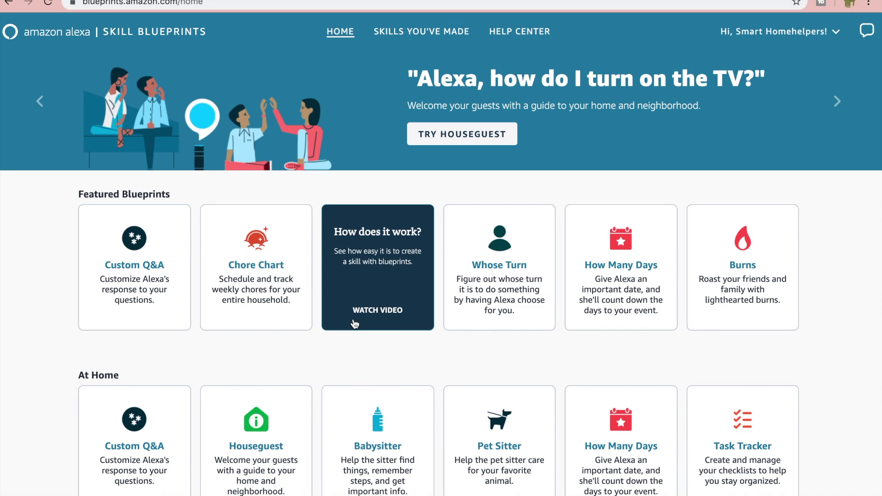
scroll(355, 324, "down", 20)
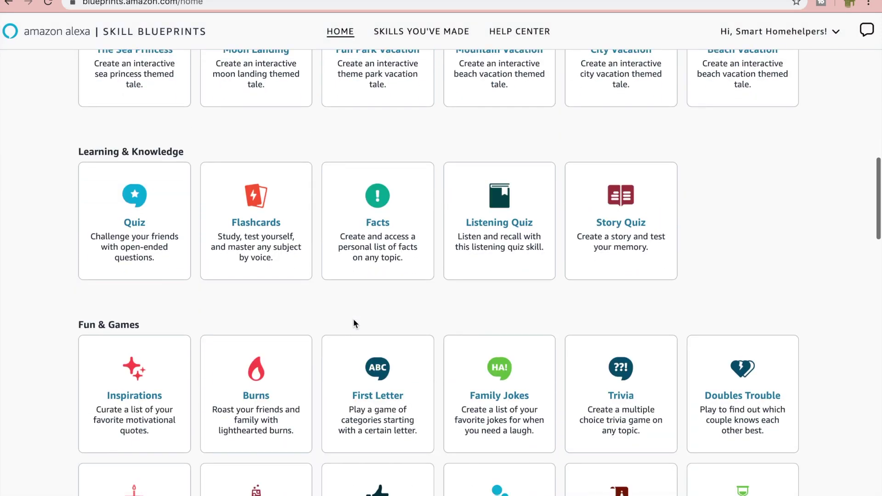
scroll(355, 324, "down", 18)
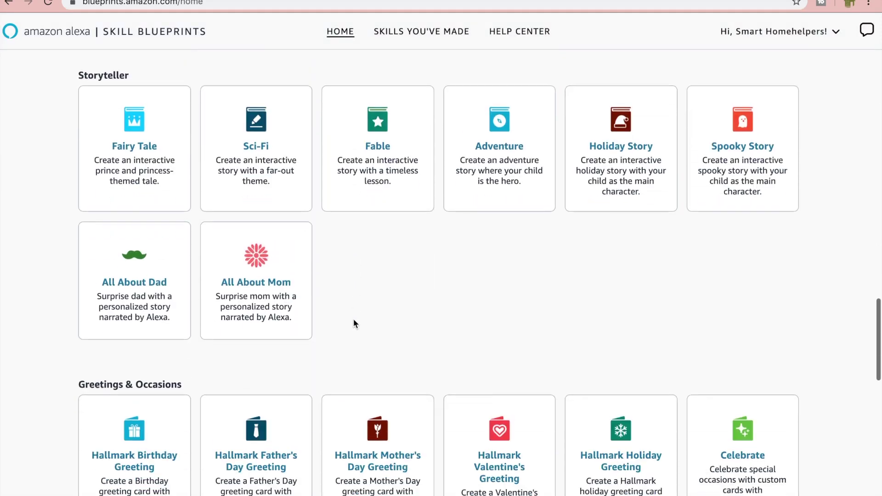
scroll(354, 320, "down", 1)
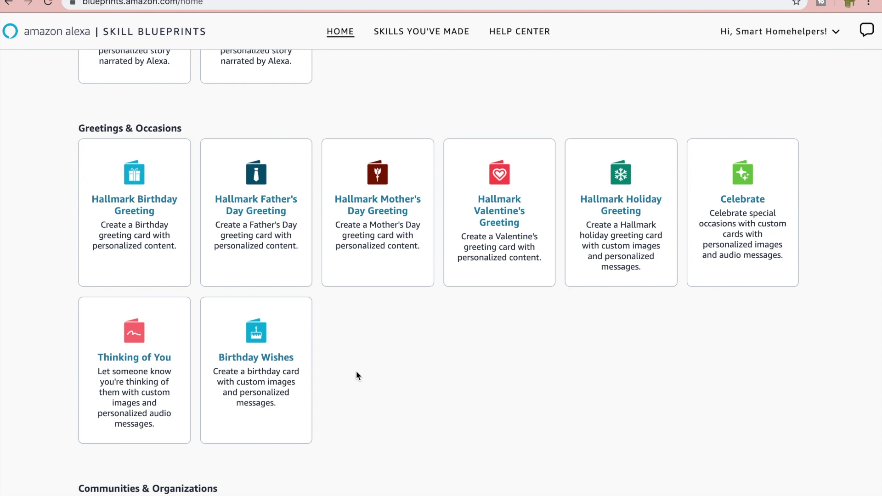
left_click(134, 203)
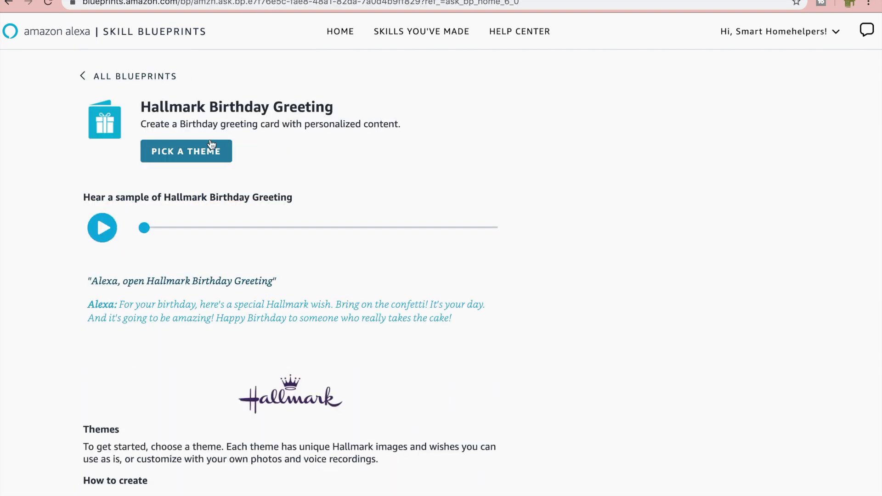
- Pick the WISH BIG theme for the Hallmark Birthday Greeting
left_click(209, 158)
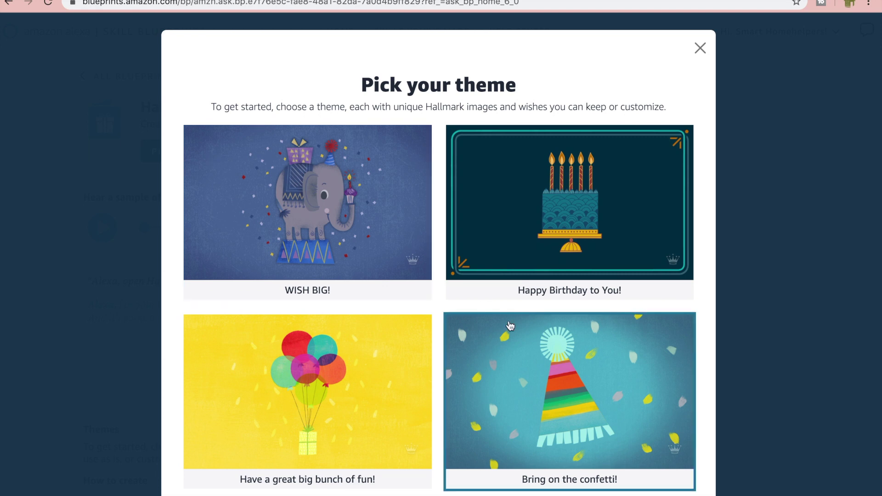
scroll(509, 324, "down", 1)
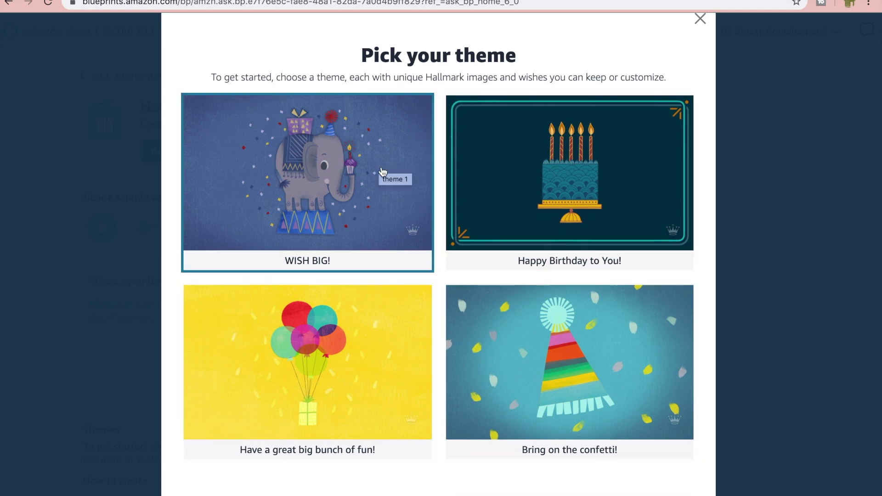
left_click(357, 193)
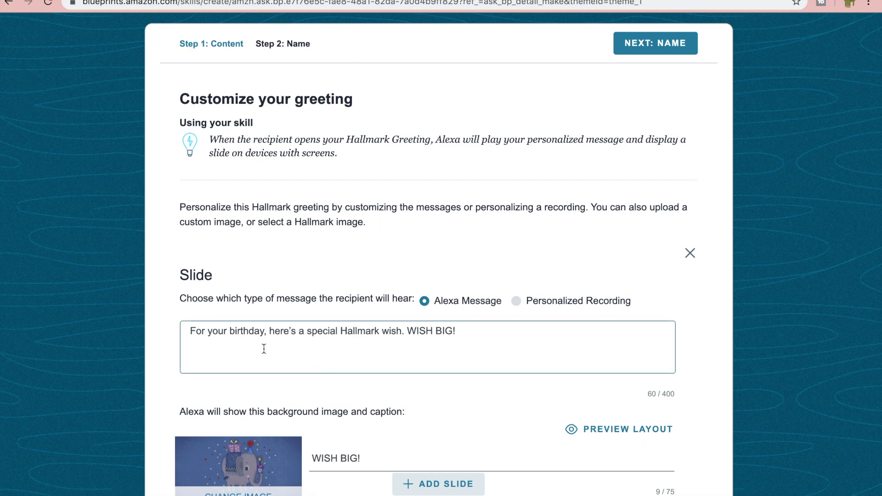
- Set the first slide to Personalized Recording, closing the Custom Audio Message recorder unused
left_click(517, 301)
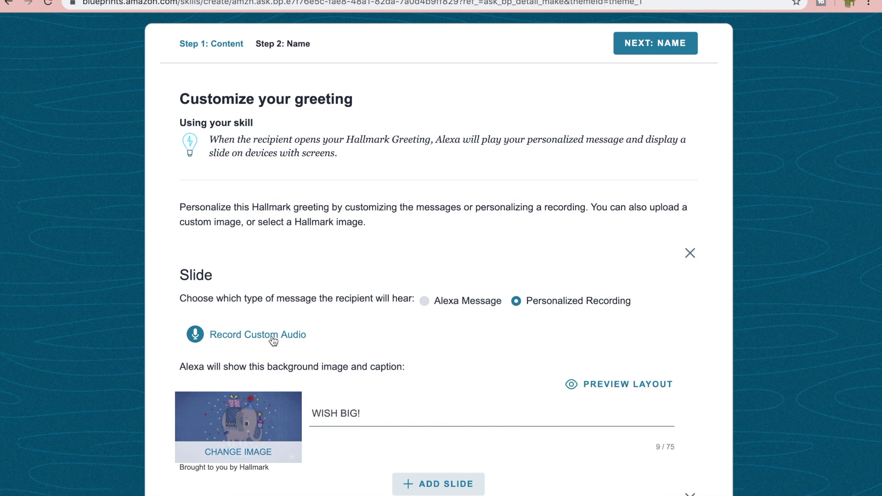
left_click(256, 336)
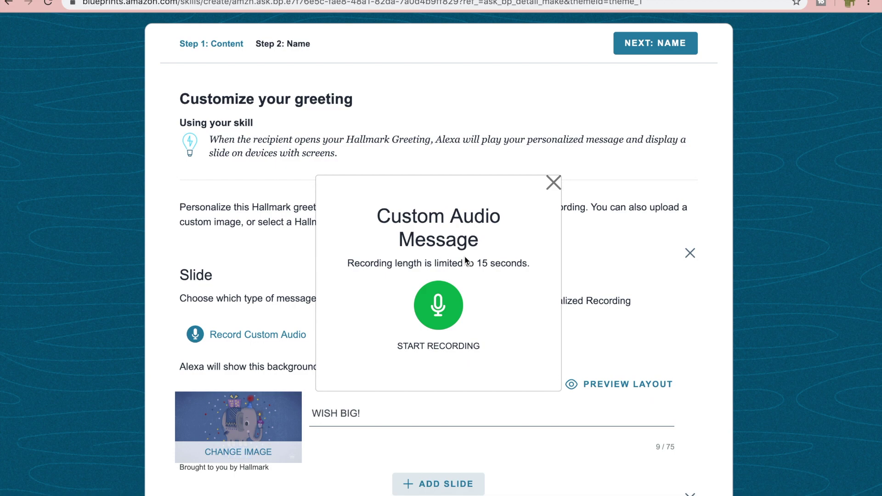
left_click(554, 183)
scroll(370, 342, "down", 3)
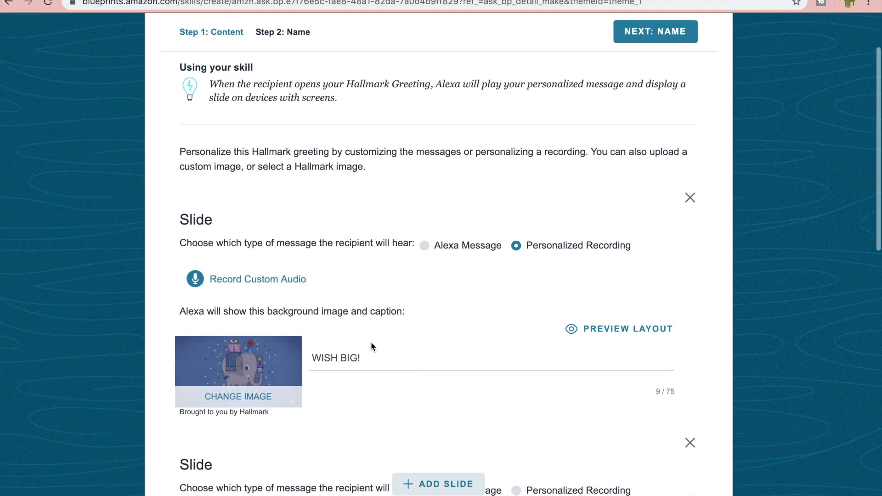
left_click(252, 349)
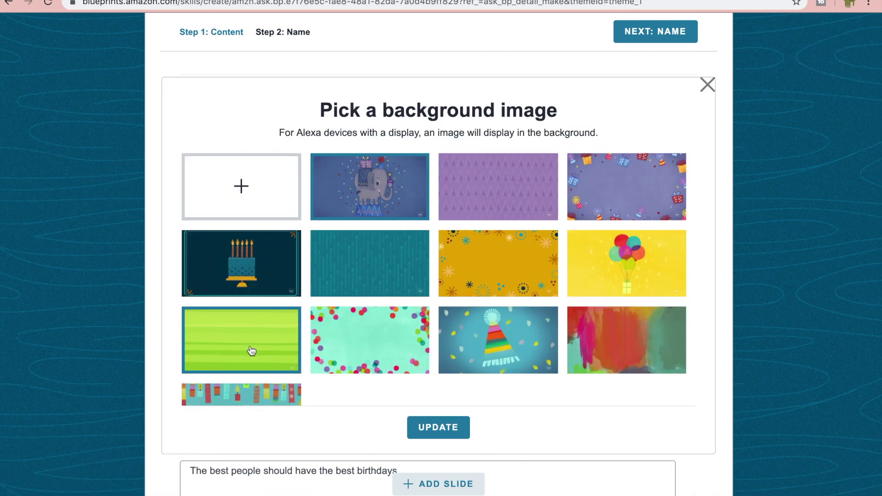
left_click(255, 182)
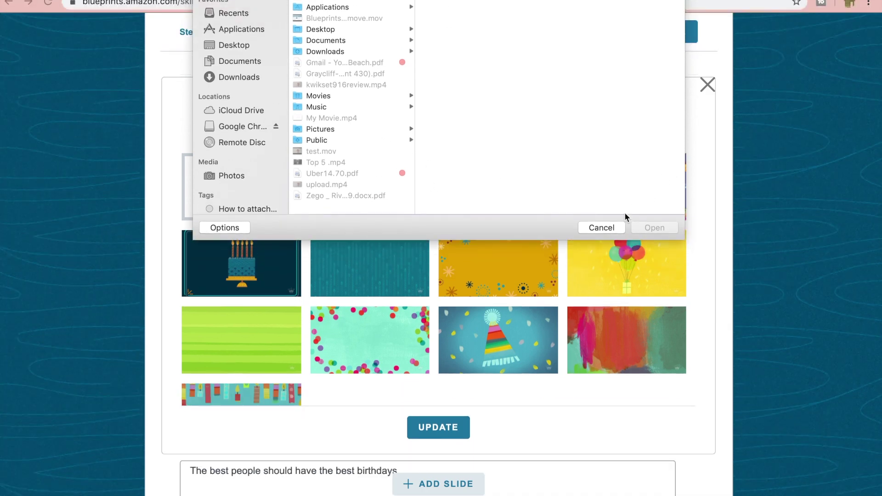
left_click(612, 225)
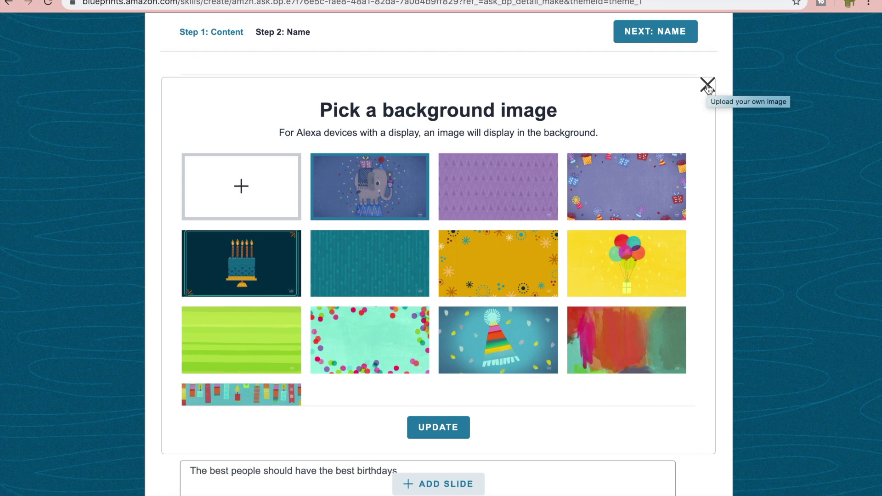
left_click(707, 86)
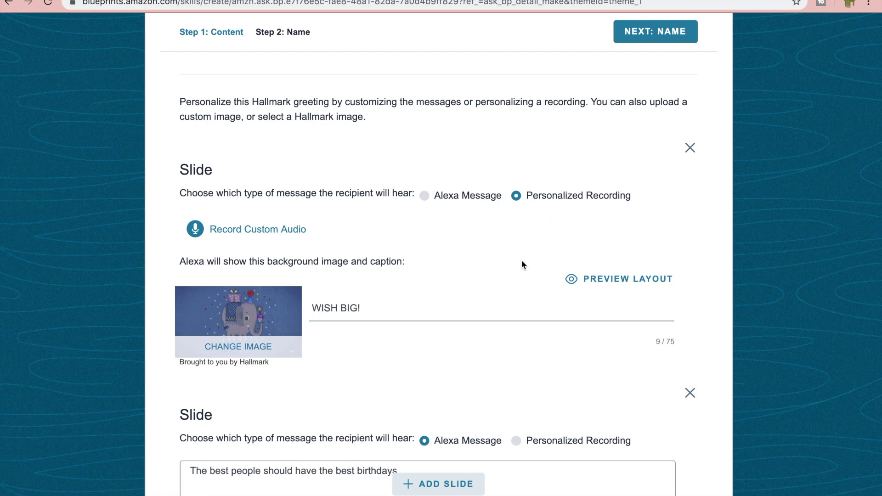
- Review the three greeting slides, then advance to the NEXT: NAME step
scroll(532, 258, "down", 6)
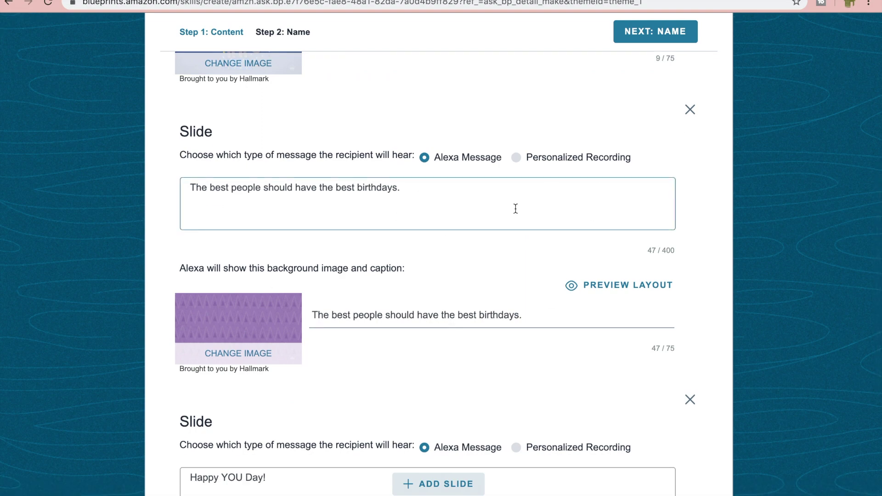
scroll(515, 208, "down", 7)
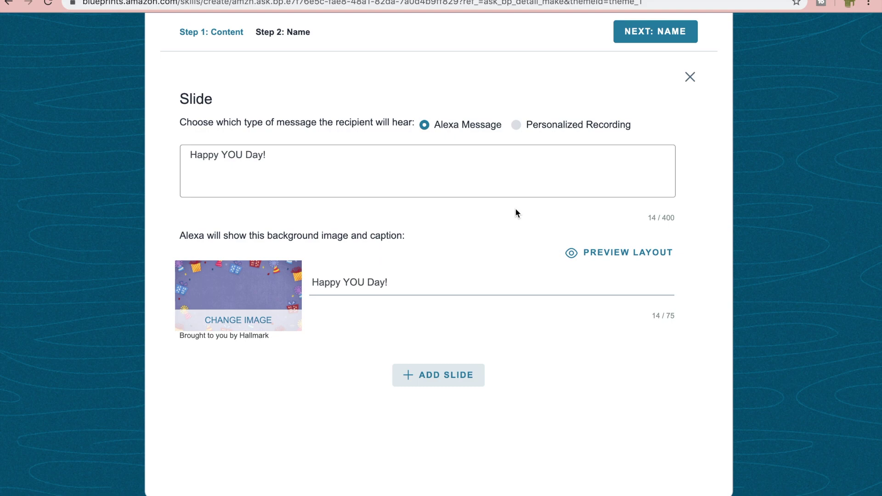
scroll(515, 209, "up", 13)
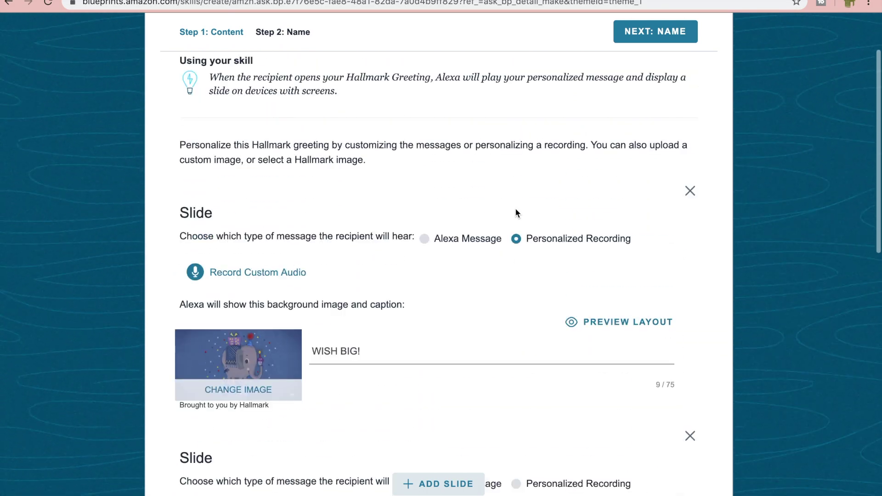
scroll(515, 209, "up", 2)
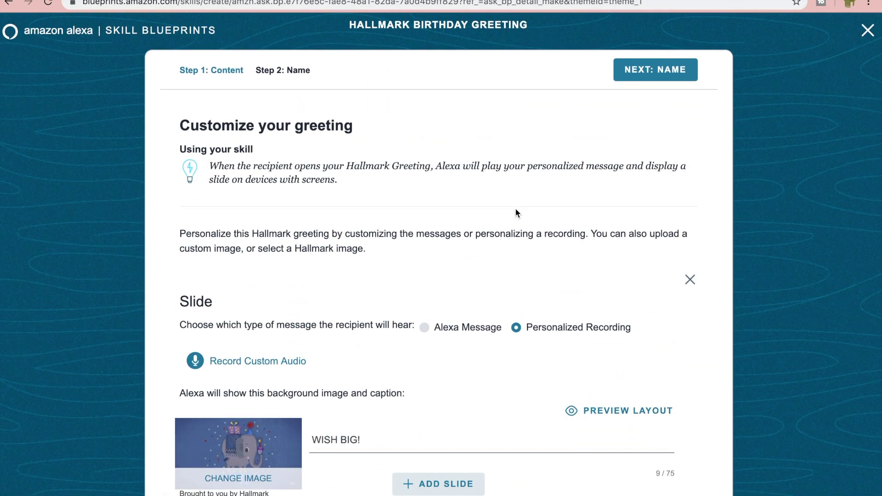
left_click(659, 75)
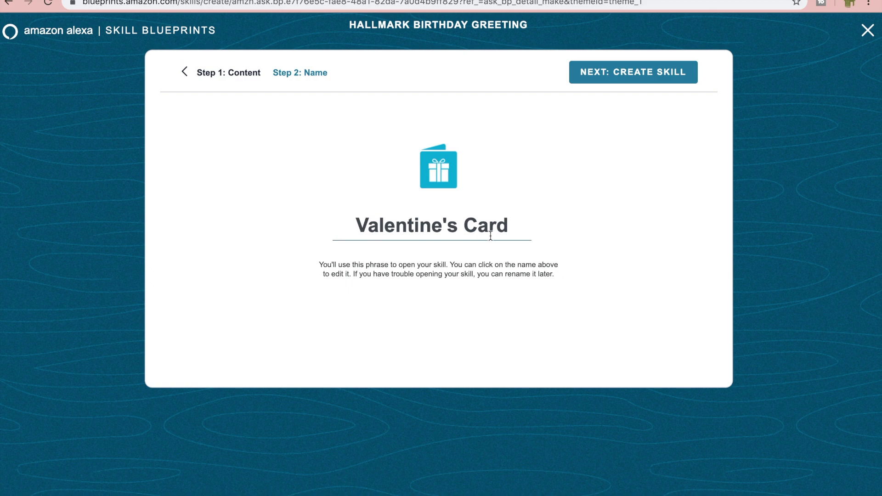
- Rename Valentine's Card to John's Birthday Card and create the skill
left_click(449, 223)
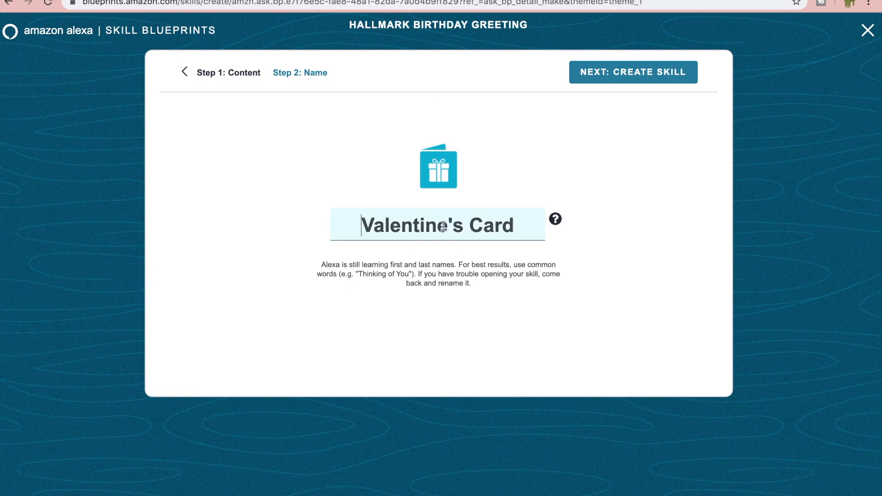
left_click_drag(452, 229, 332, 230)
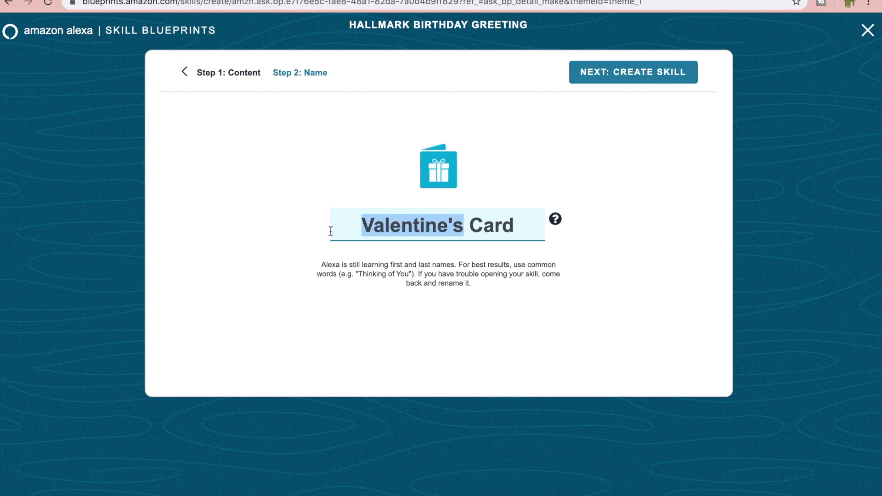
type("John")
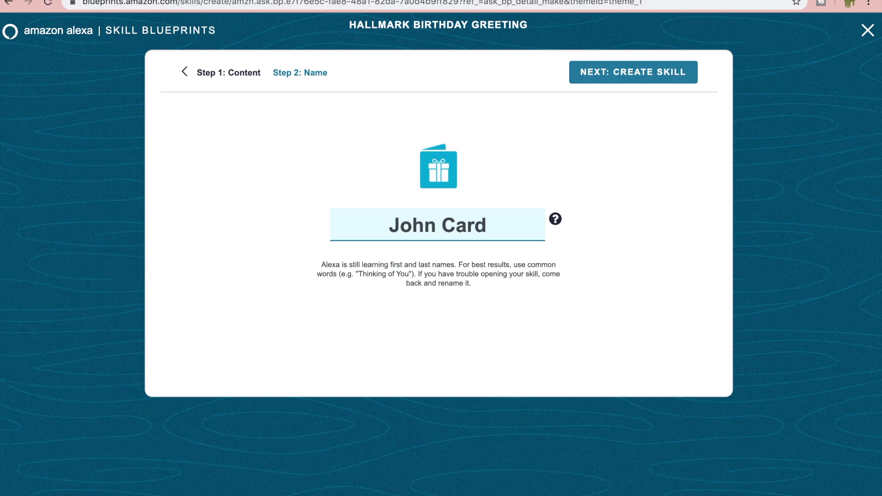
type("'s Birthda")
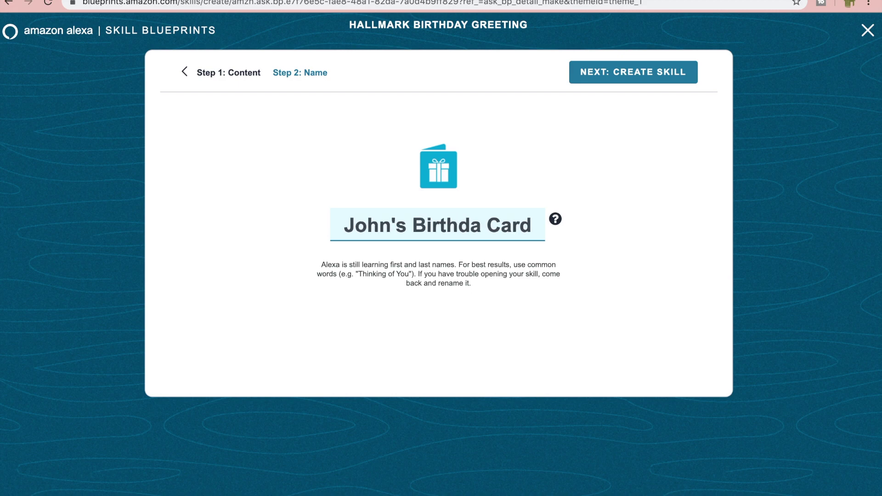
type("y")
left_click(634, 78)
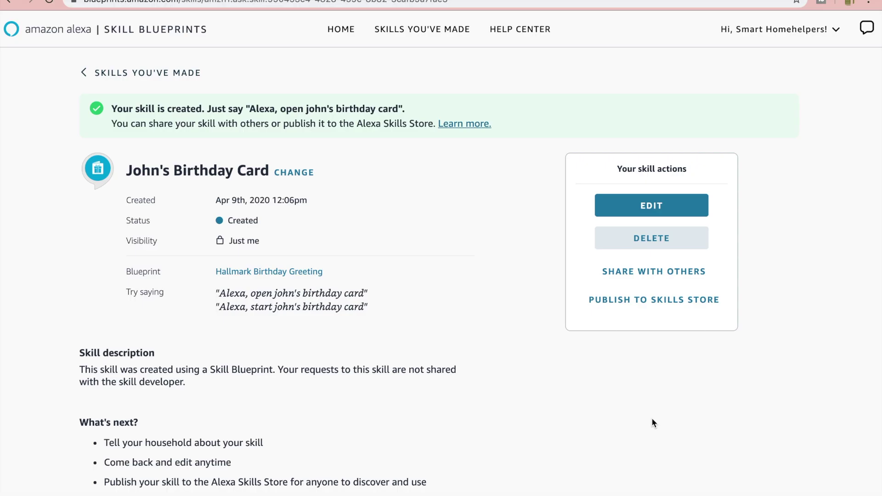
- Open John's Birthday Card's SHARE WITH OTHERS dialog, then close it
left_click(613, 273)
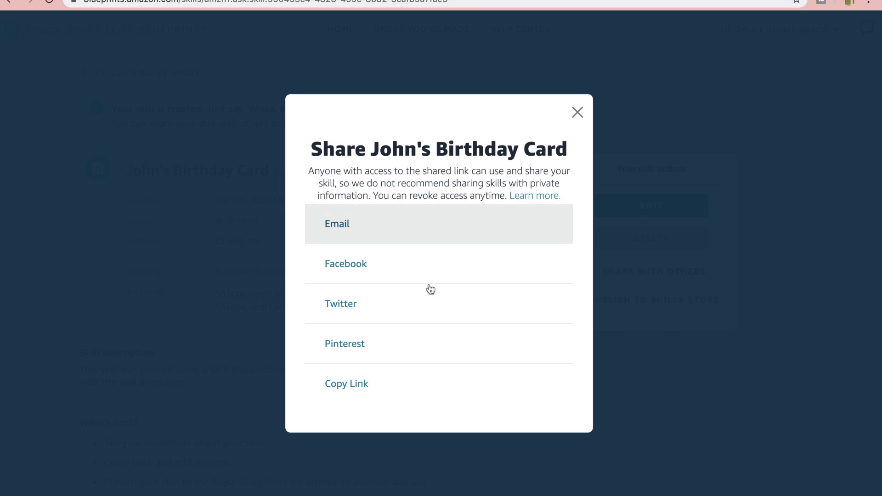
left_click(577, 112)
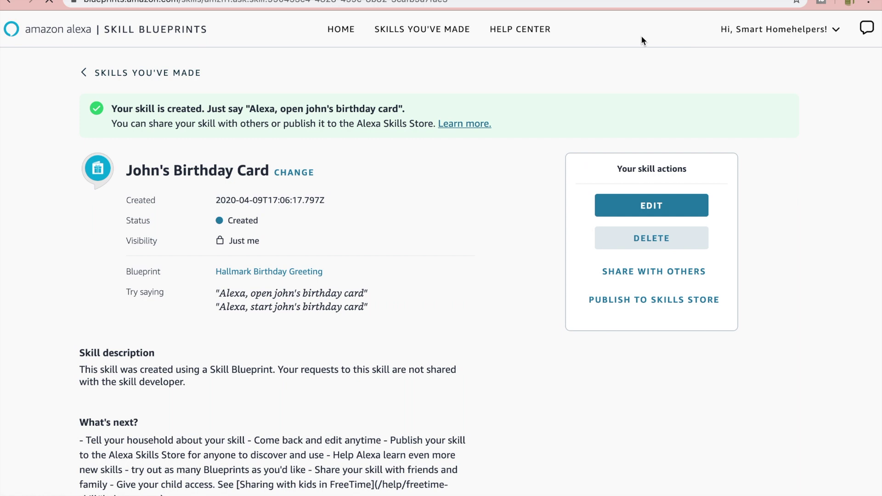